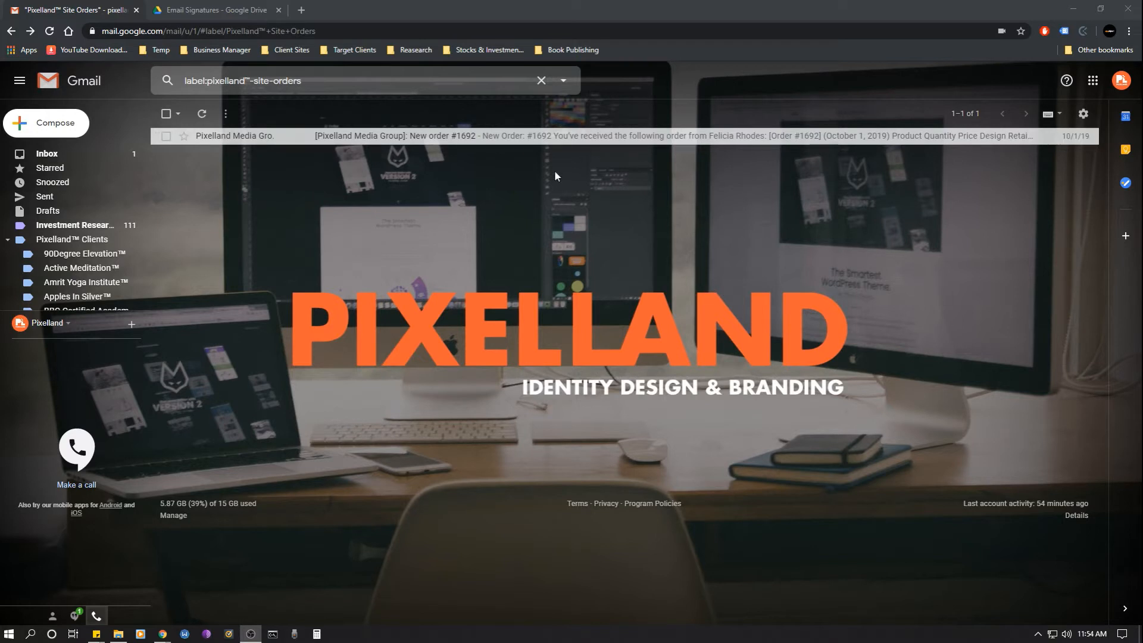
- Open a new message in full screen, then discard the empty draft
{"action": "left_click", "coordinate": [50, 125]}
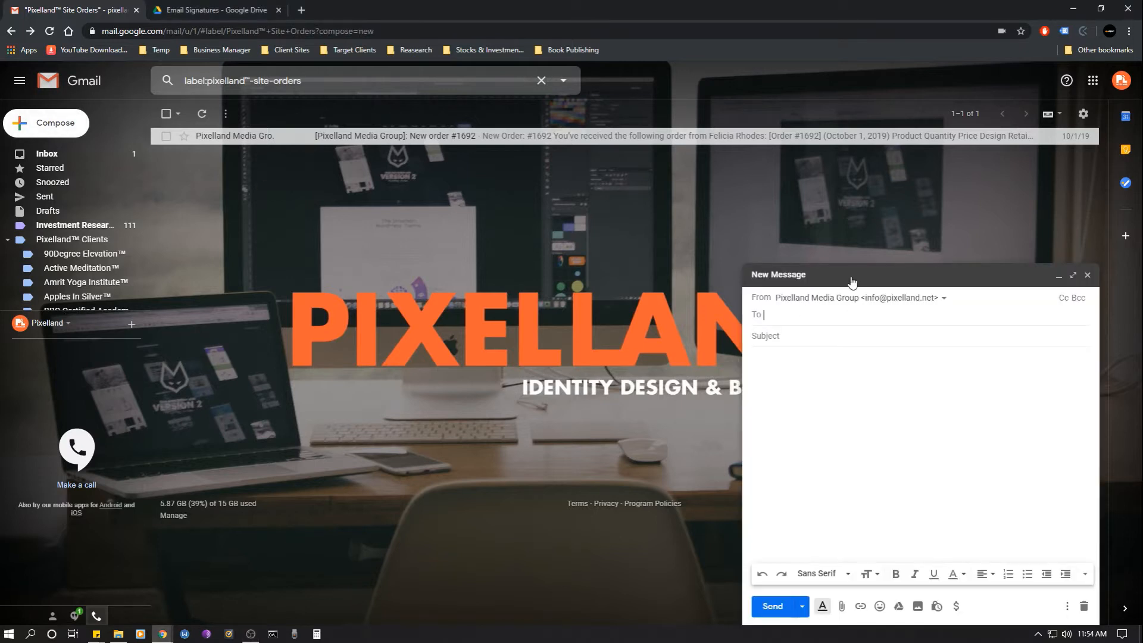
{"action": "left_click", "coordinate": [1072, 275]}
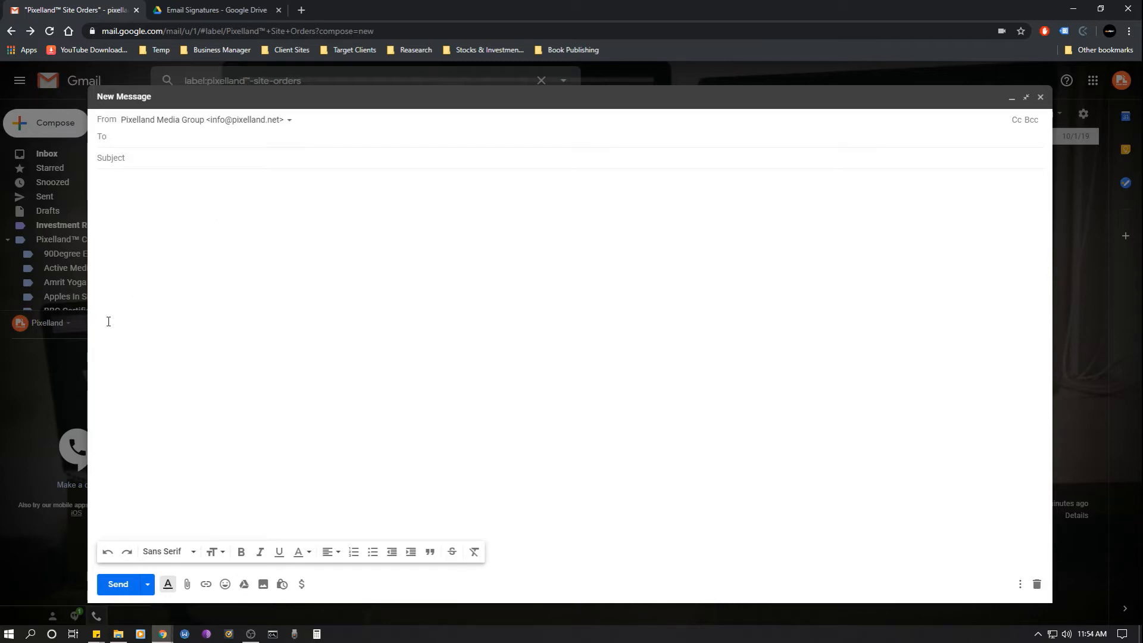
{"action": "left_click", "coordinate": [117, 252]}
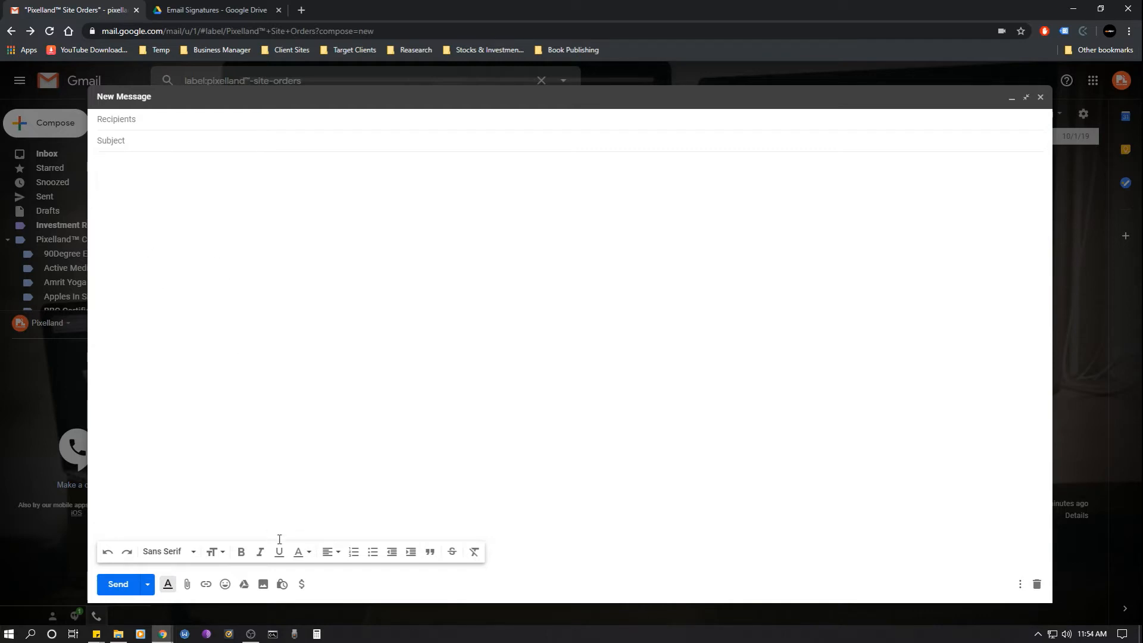
{"action": "left_click", "coordinate": [1037, 585]}
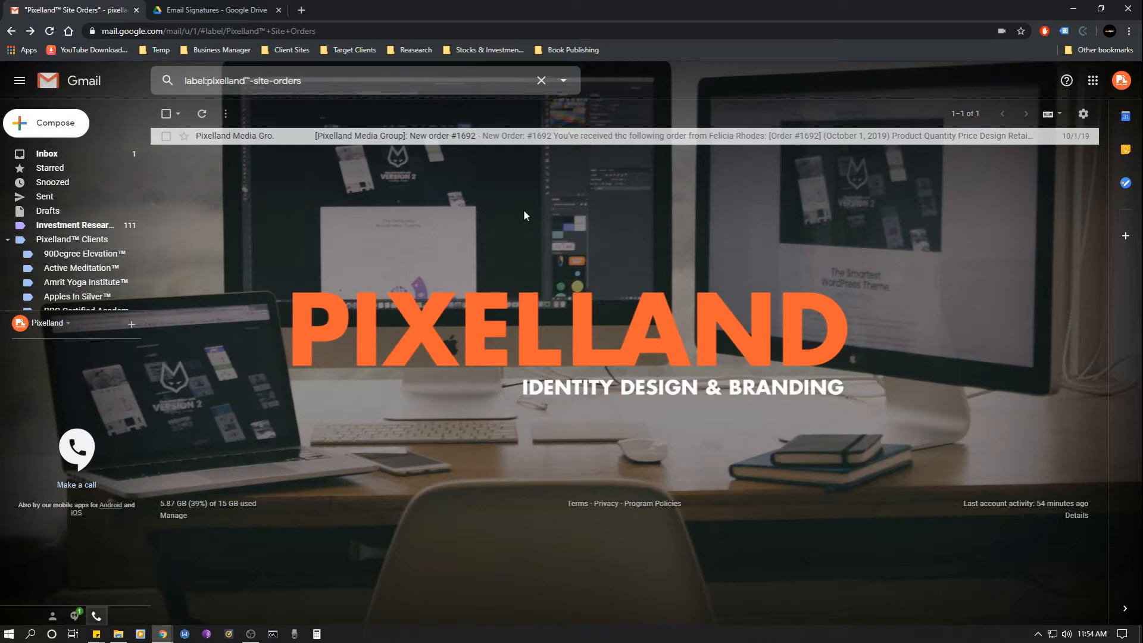
- Go to Gmail's full Settings page and scroll down to the Signature section
{"action": "left_click", "coordinate": [1084, 115]}
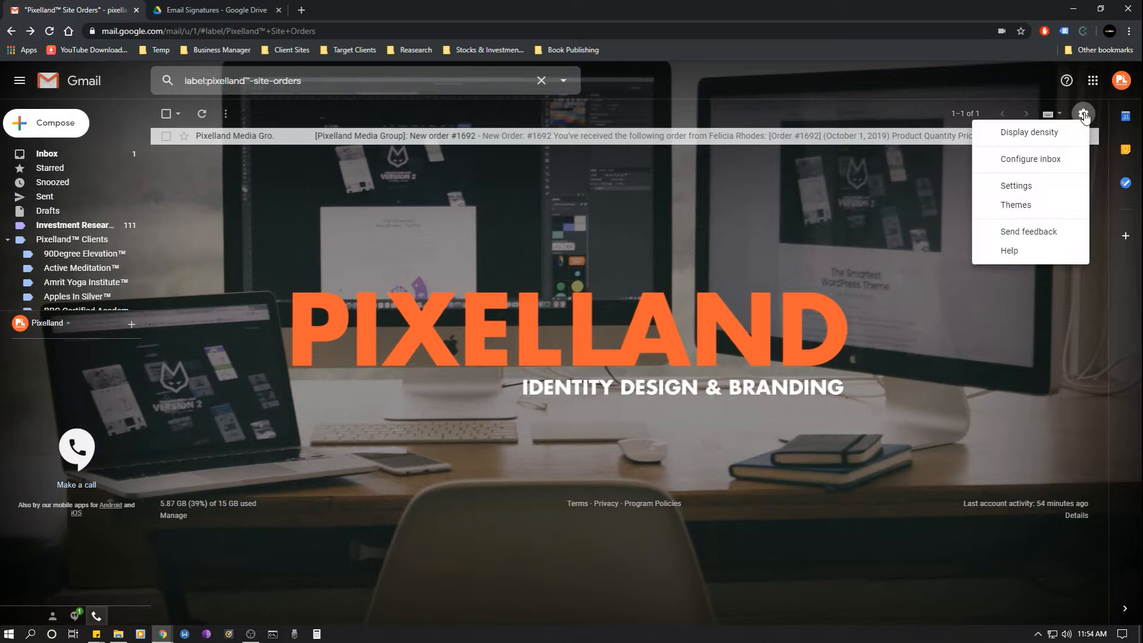
{"action": "left_click", "coordinate": [1016, 187]}
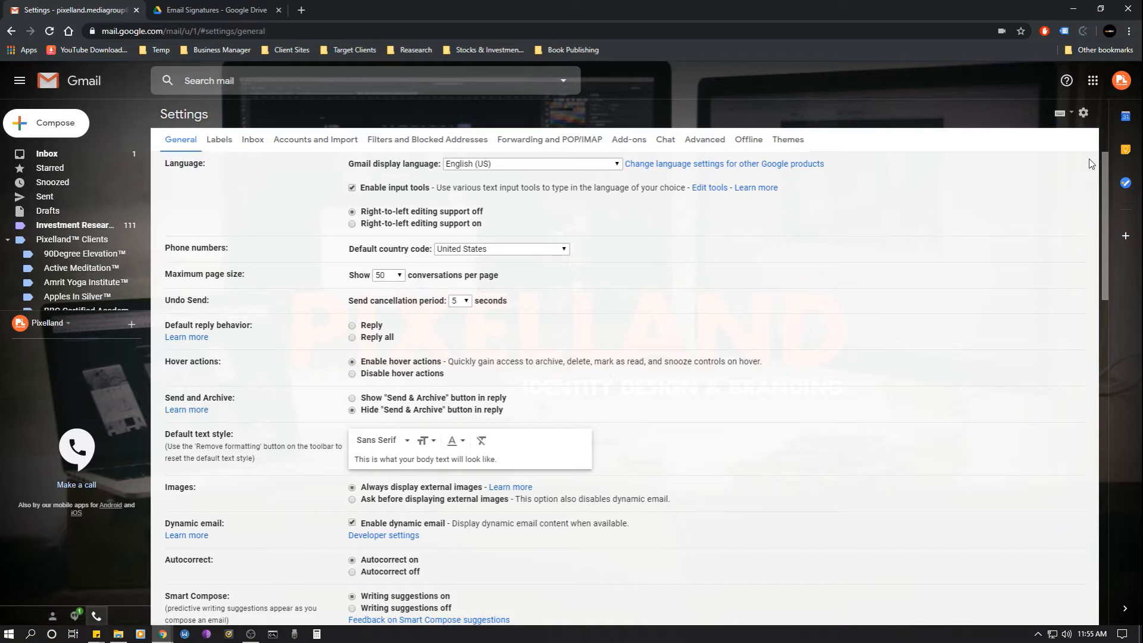
{"action": "left_click_drag", "start_coordinate": [1104, 164], "coordinate": [1094, 321]}
{"action": "scroll", "coordinate": [741, 363], "scroll_direction": "down", "scroll_amount": 7}
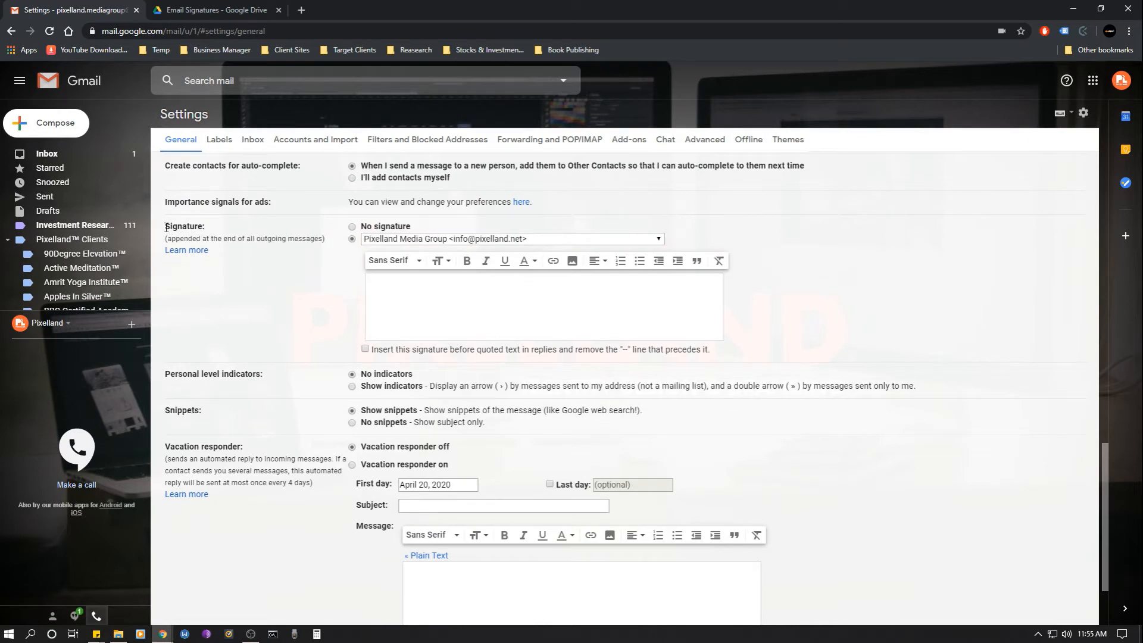
{"action": "left_click_drag", "start_coordinate": [165, 228], "coordinate": [214, 232]}
{"action": "left_click", "coordinate": [218, 231]}
- Enable a signature, choose the Pixelland Media Group account, and place the cursor in its empty editor
{"action": "left_click", "coordinate": [352, 239]}
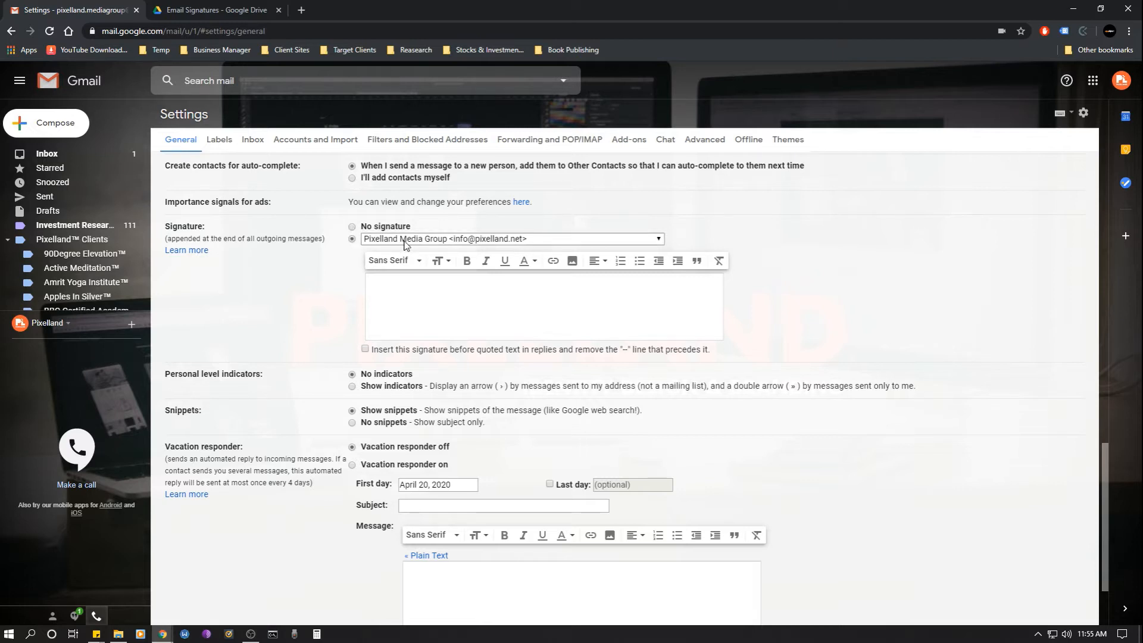
{"action": "left_click", "coordinate": [408, 244]}
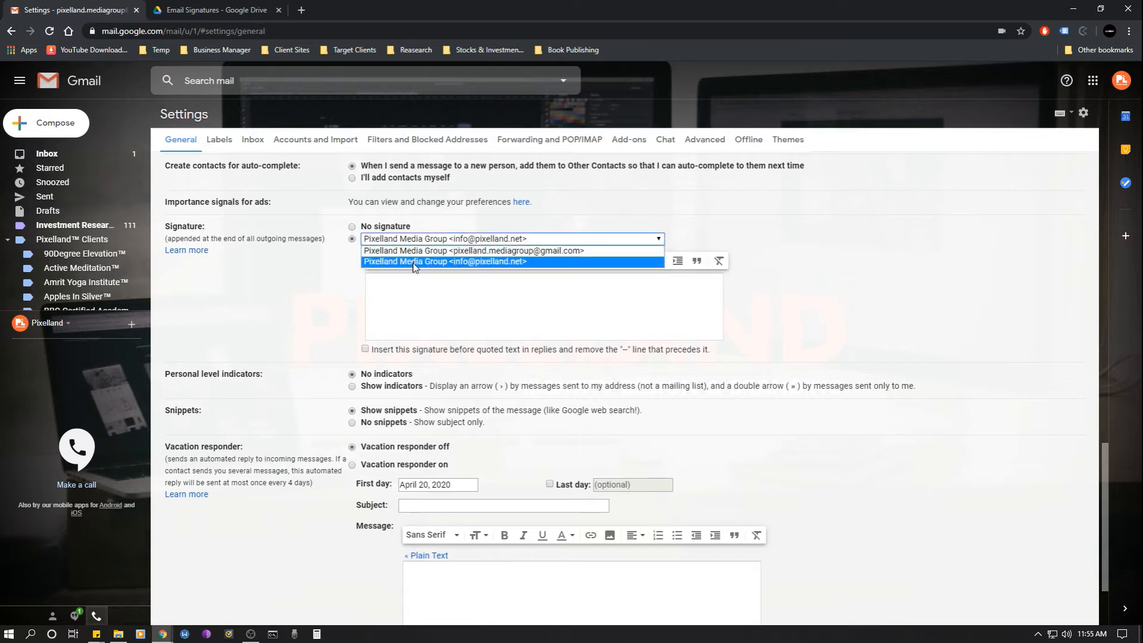
{"action": "left_click", "coordinate": [415, 262]}
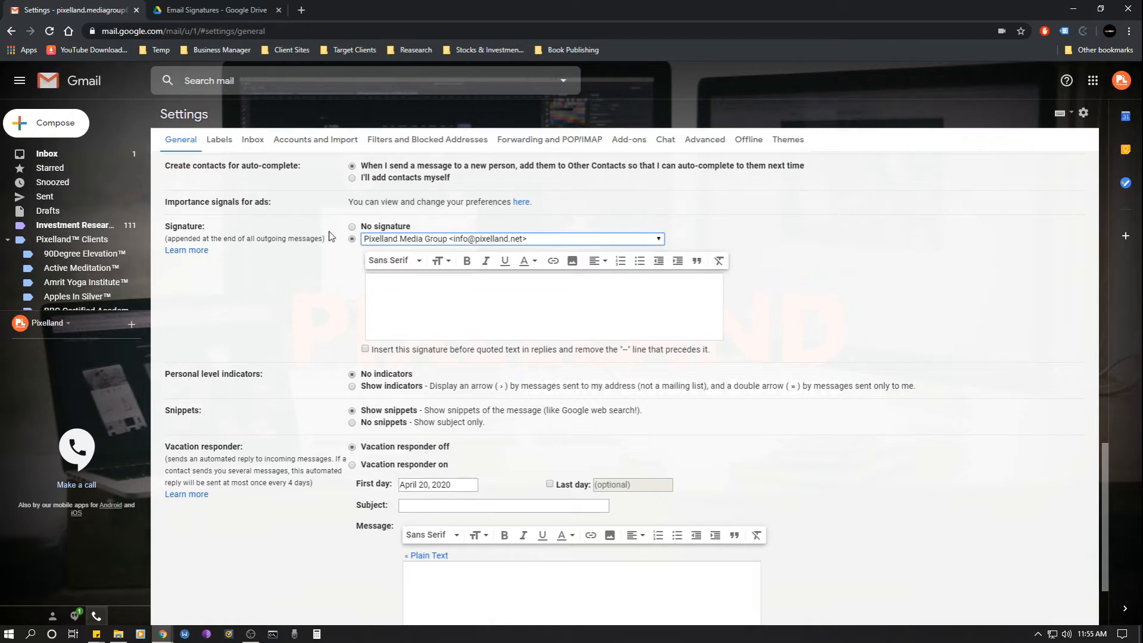
{"action": "left_click", "coordinate": [399, 290]}
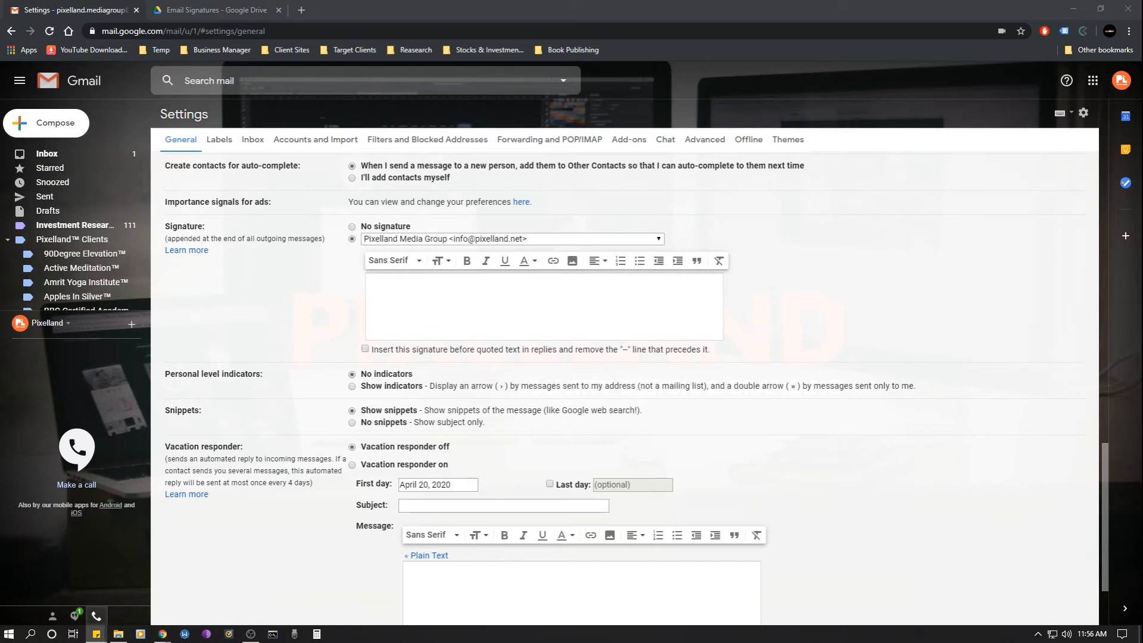
{"action": "left_click", "coordinate": [555, 299]}
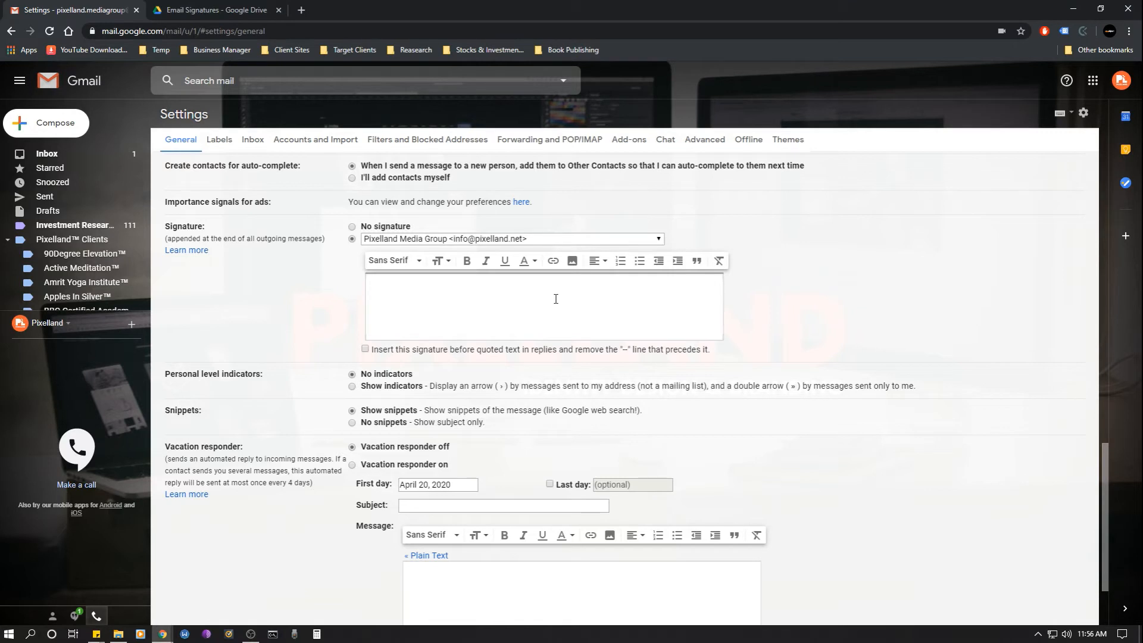
{"action": "type", "text": "Pixelland Media Group"}
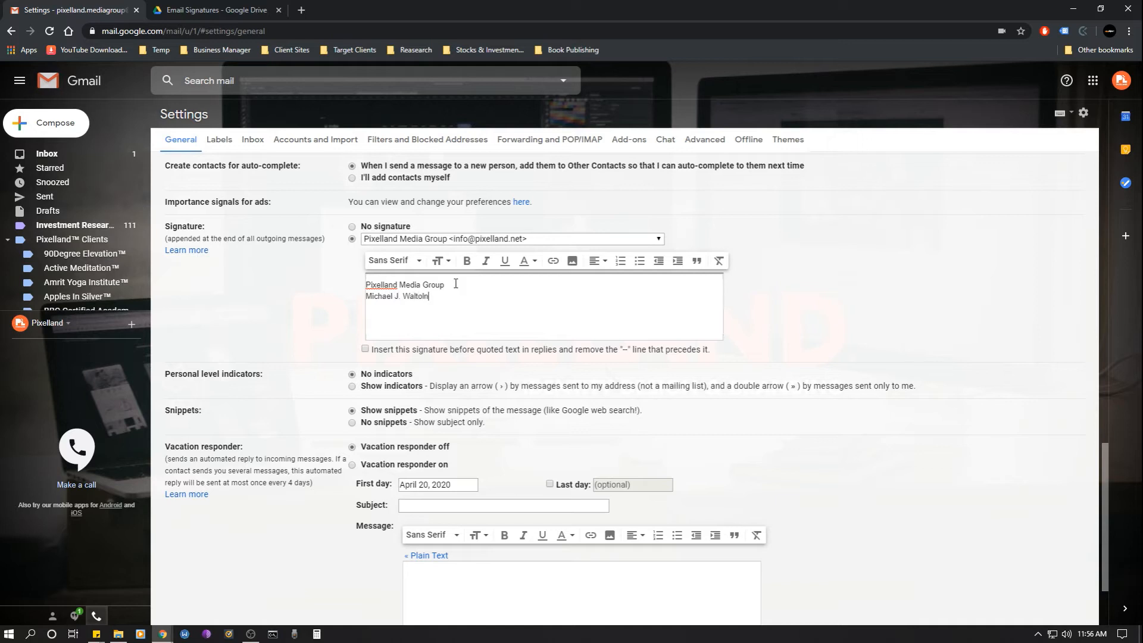
{"action": "type", "text": "n"}
{"action": "type", "text": "E"}
{"action": "type", "text": ": "}
{"action": "type", "text": "W"}
{"action": "type", "text": ":"}
{"action": "type", "text": " www.p"}
{"action": "type", "text": "ixella"}
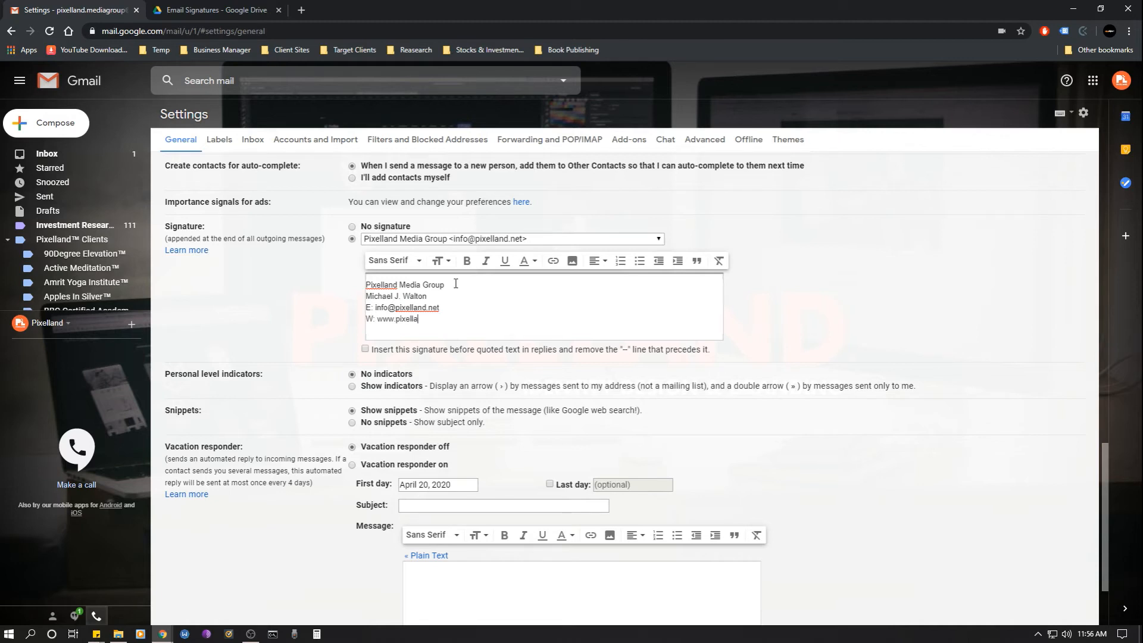
{"action": "type", "text": "dn.net"}
{"action": "key", "text": "BackSpace"}
{"action": "key", "text": "BackSpace"}
{"action": "key", "text": "BackSpace"}
{"action": "type", "text": "nd.net"}
- Add the contact's phone number on its own line, followed by an empty line
{"action": "key", "text": "Return"}
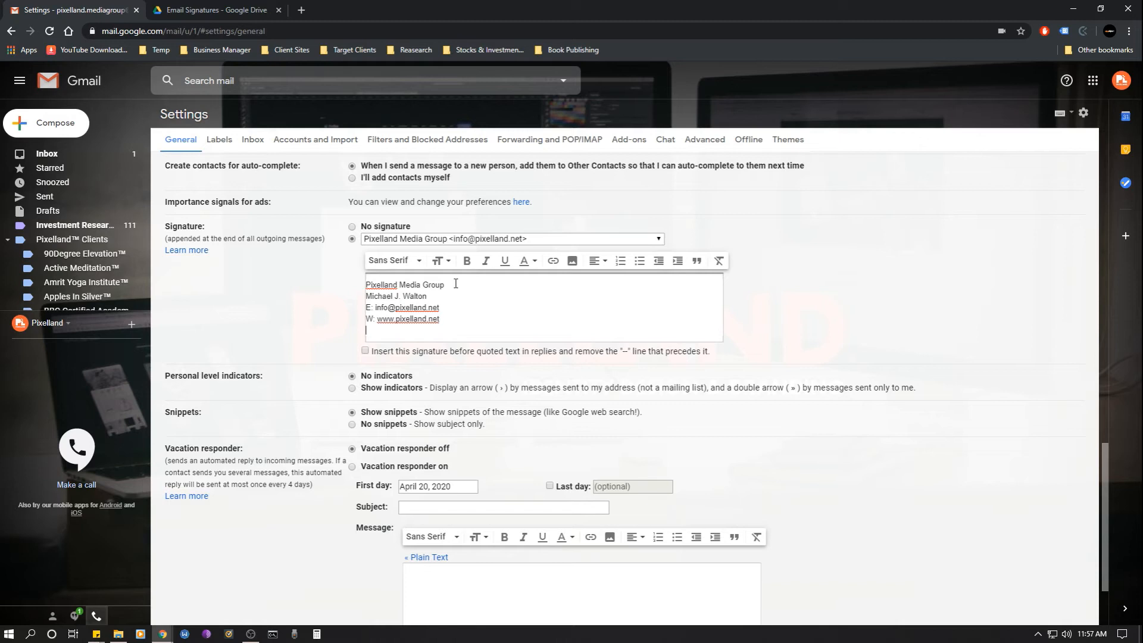
{"action": "key", "text": "Return"}
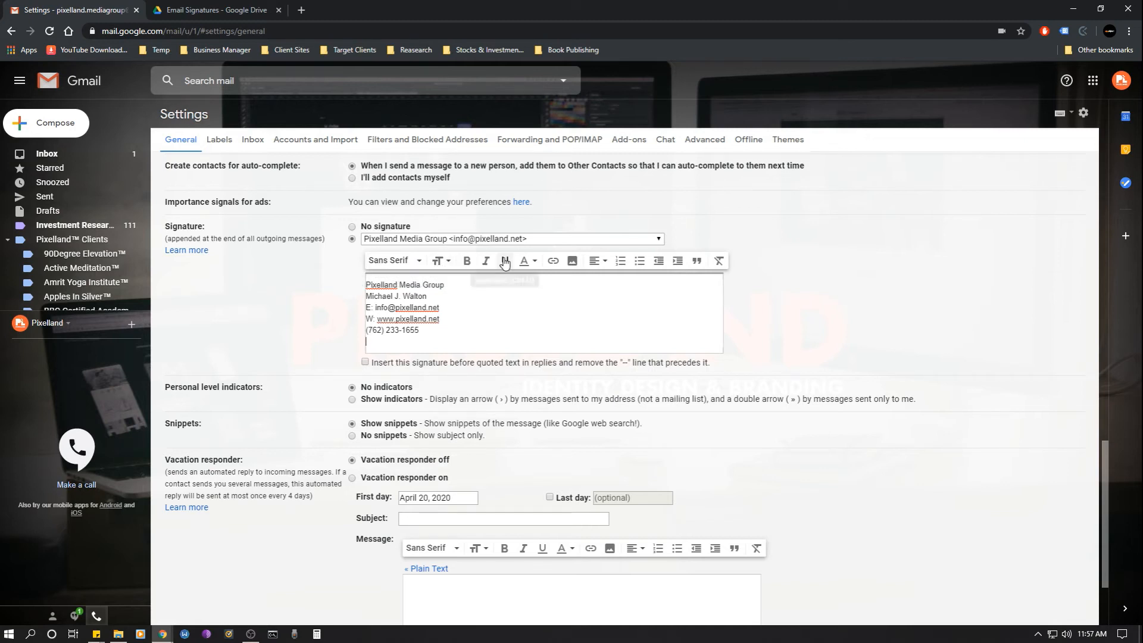
- Open the signature's Add an image dialog and browse the computer via the Upload tab
{"action": "left_click", "coordinate": [572, 262]}
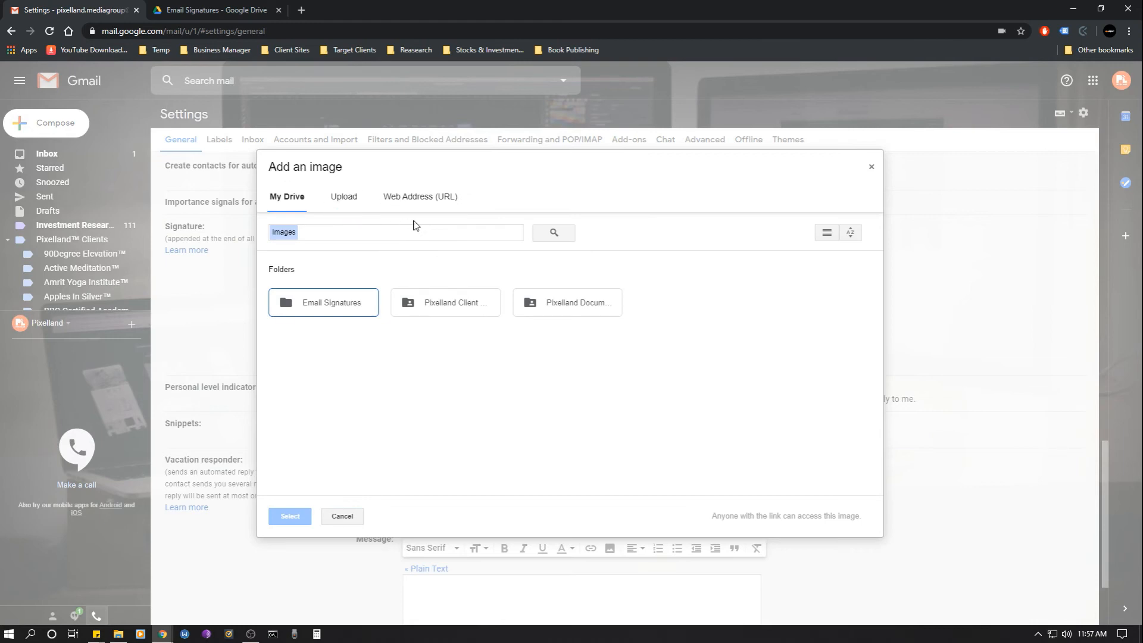
{"action": "left_click", "coordinate": [342, 202]}
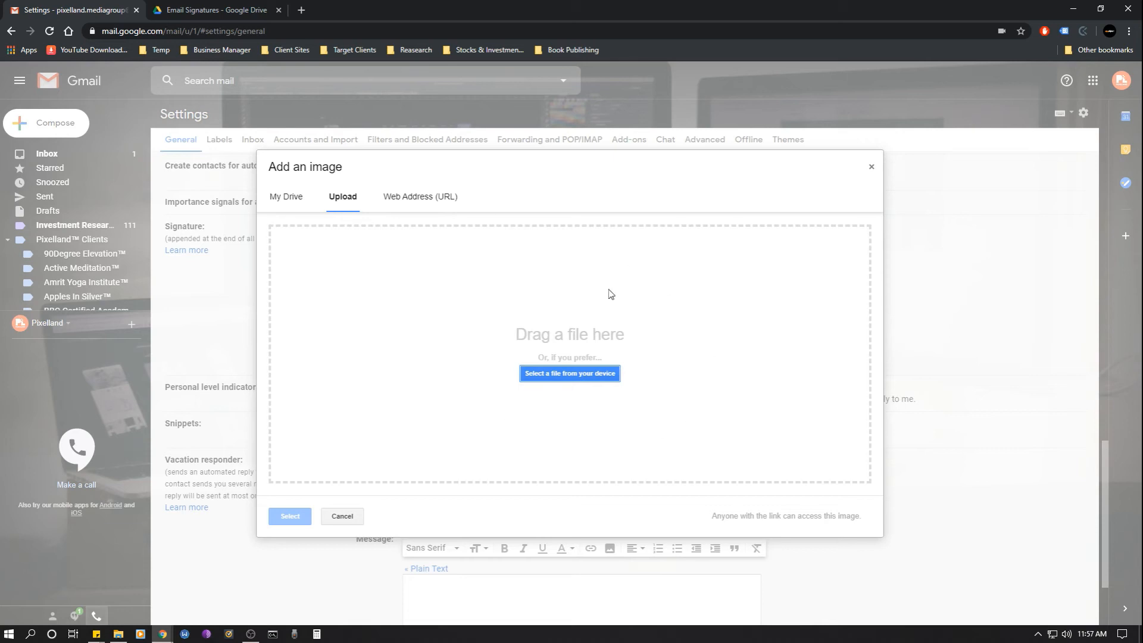
{"action": "left_click", "coordinate": [563, 375]}
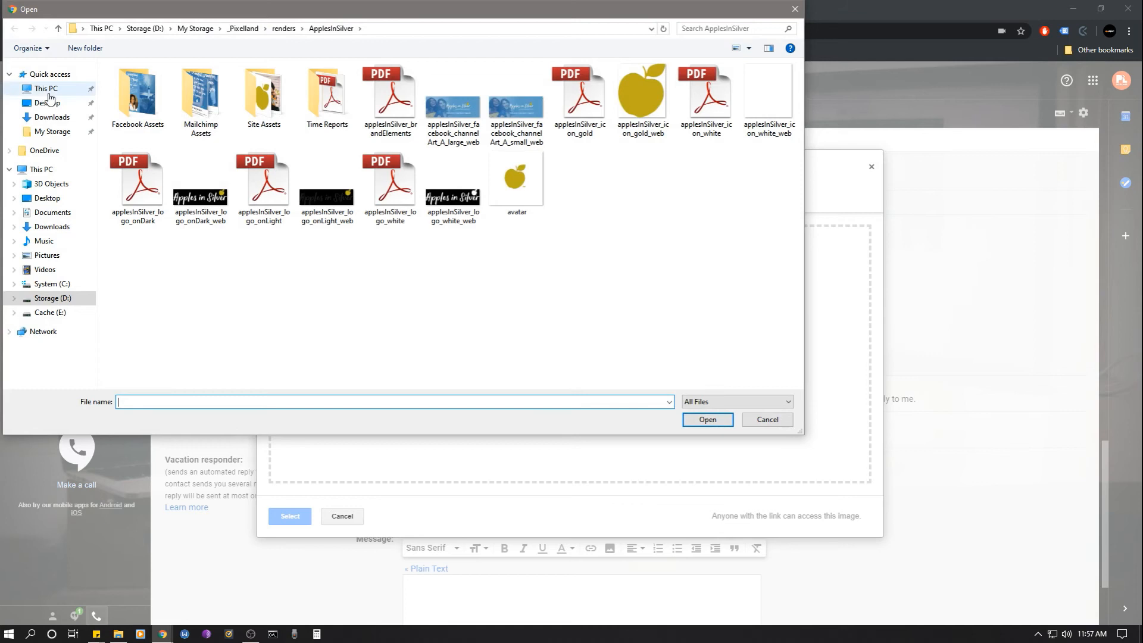
- Upload pixelland_wordmark_emailSignature_web from the Desktop as the signature logo
{"action": "left_click", "coordinate": [52, 102]}
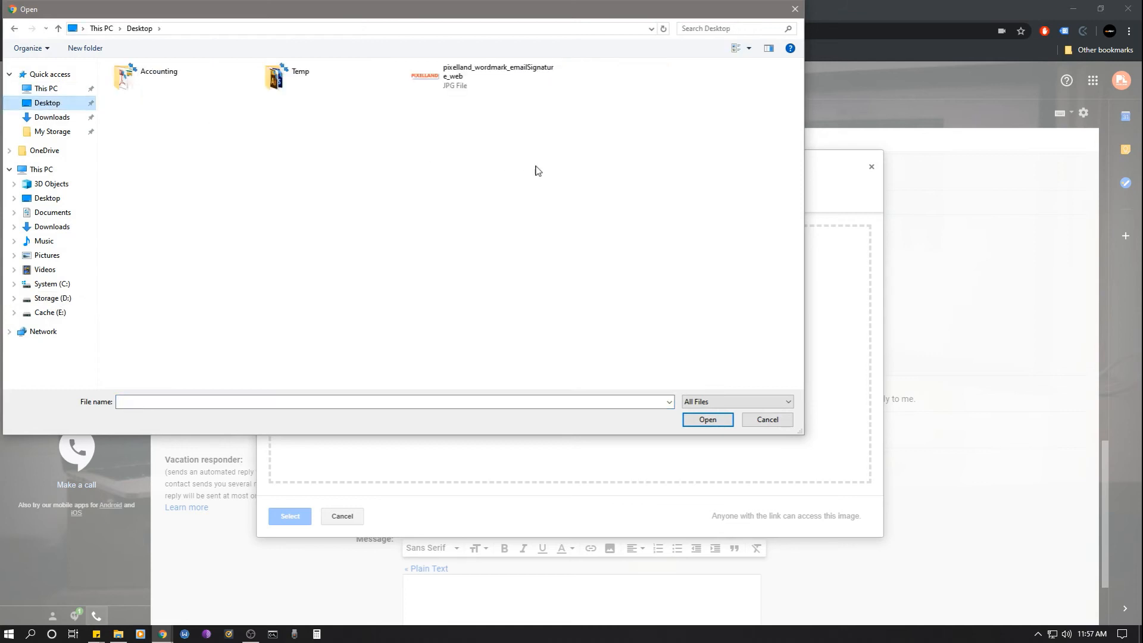
{"action": "left_click", "coordinate": [459, 81]}
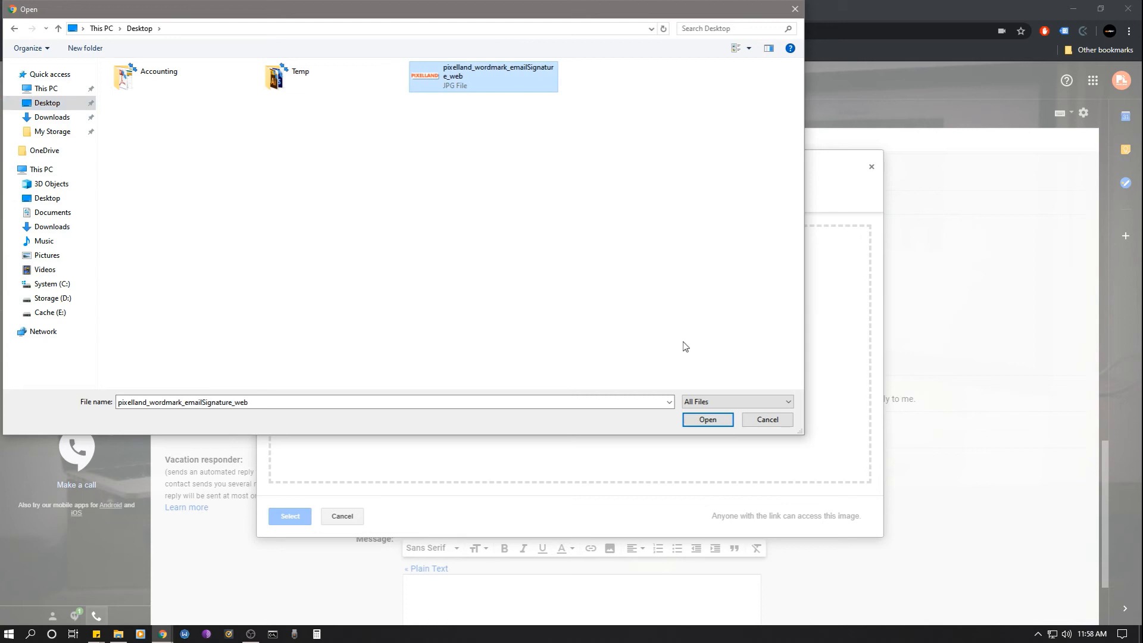
{"action": "left_click", "coordinate": [724, 421]}
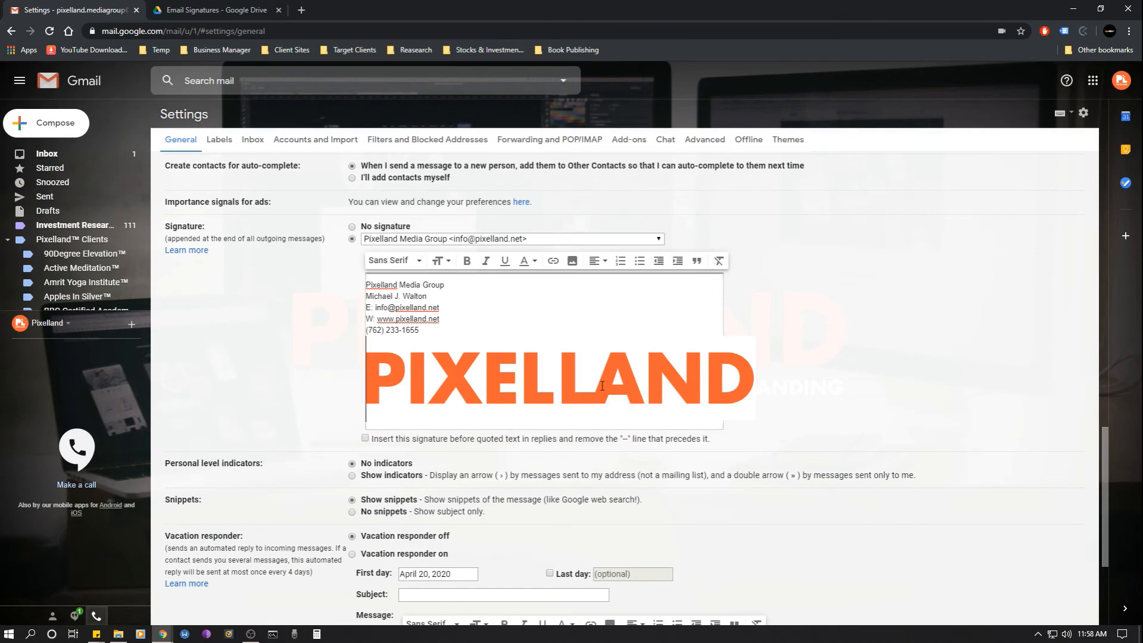
- Resize the Pixelland wordmark logo to Medium after trying Large and Small
{"action": "left_click", "coordinate": [564, 376]}
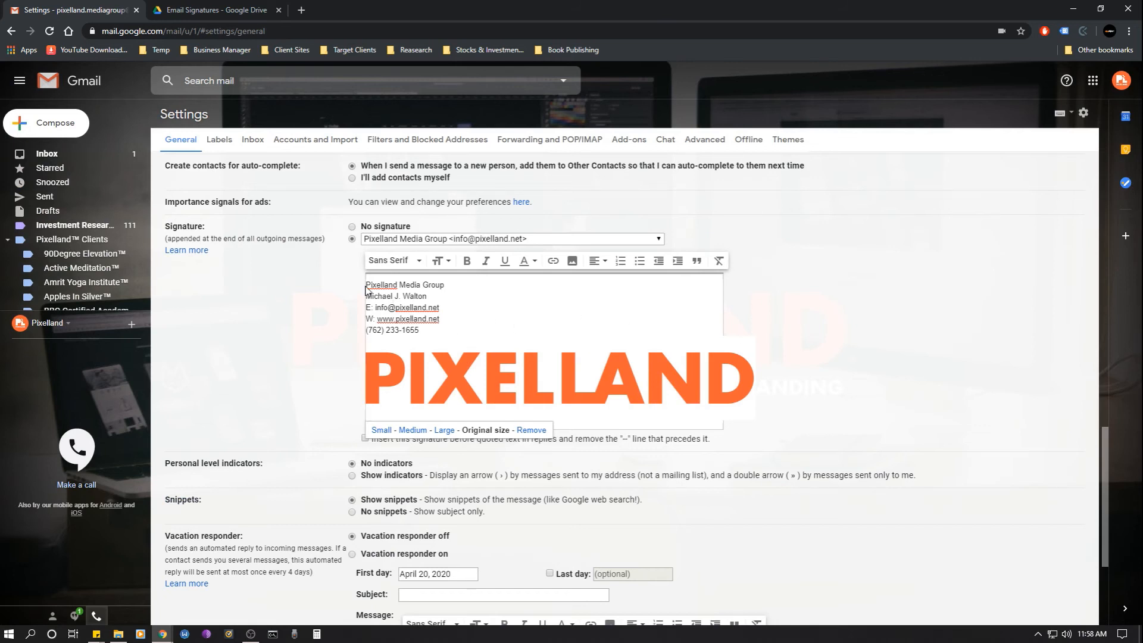
{"action": "left_click", "coordinate": [612, 373]}
{"action": "left_click", "coordinate": [564, 312]}
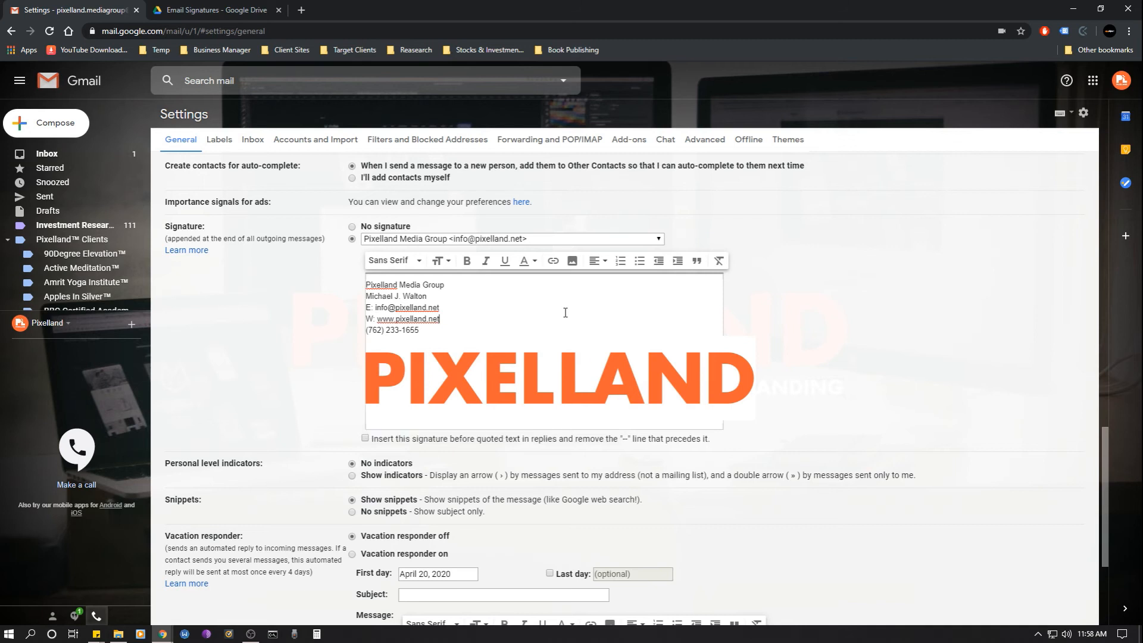
{"action": "left_click", "coordinate": [565, 377]}
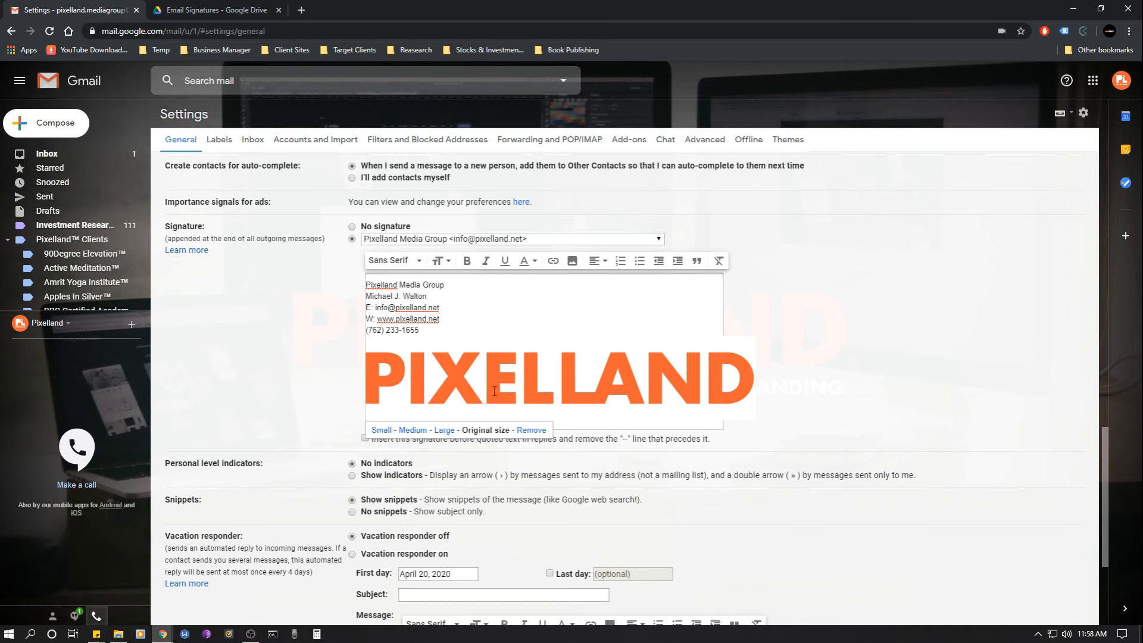
{"action": "left_click", "coordinate": [444, 430]}
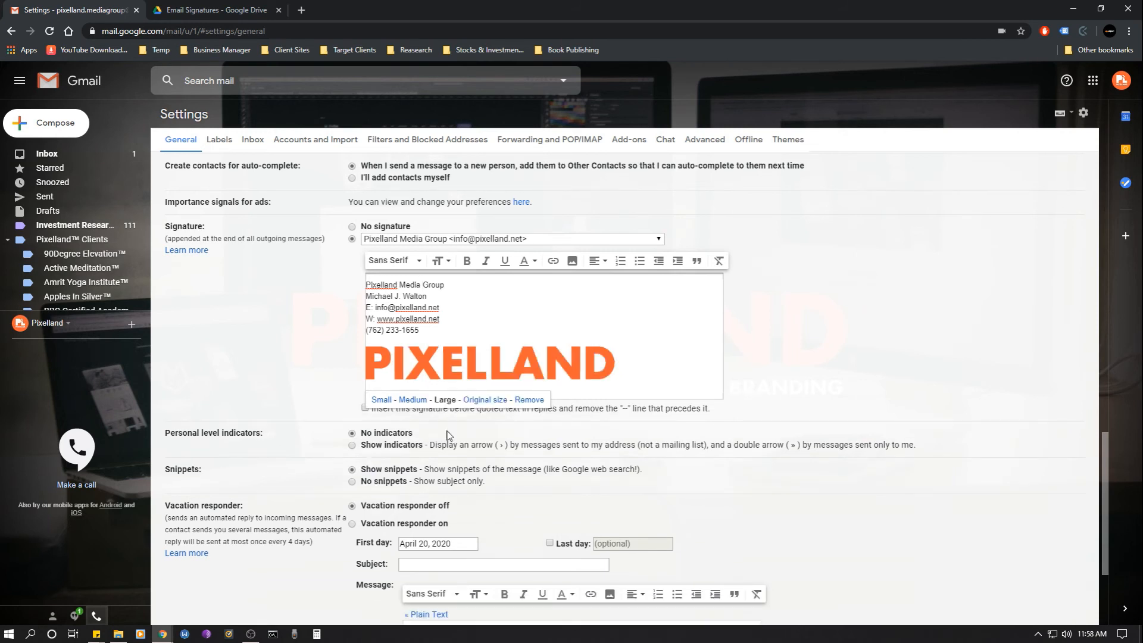
{"action": "left_click", "coordinate": [414, 403]}
{"action": "left_click", "coordinate": [381, 371]}
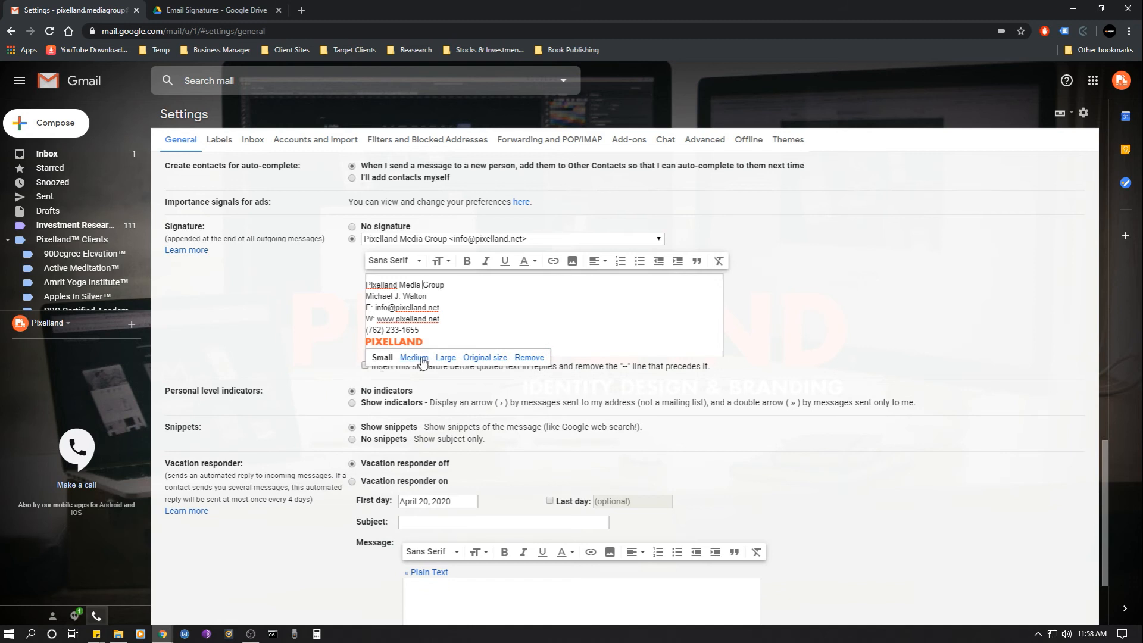
{"action": "left_click", "coordinate": [414, 358]}
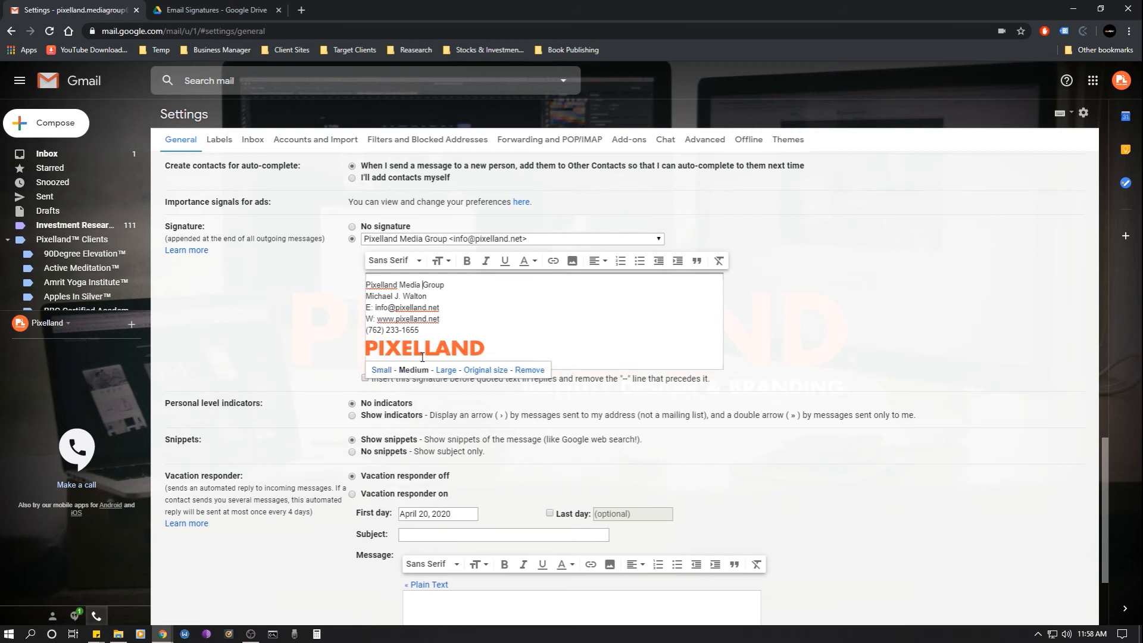
{"action": "left_click", "coordinate": [550, 315]}
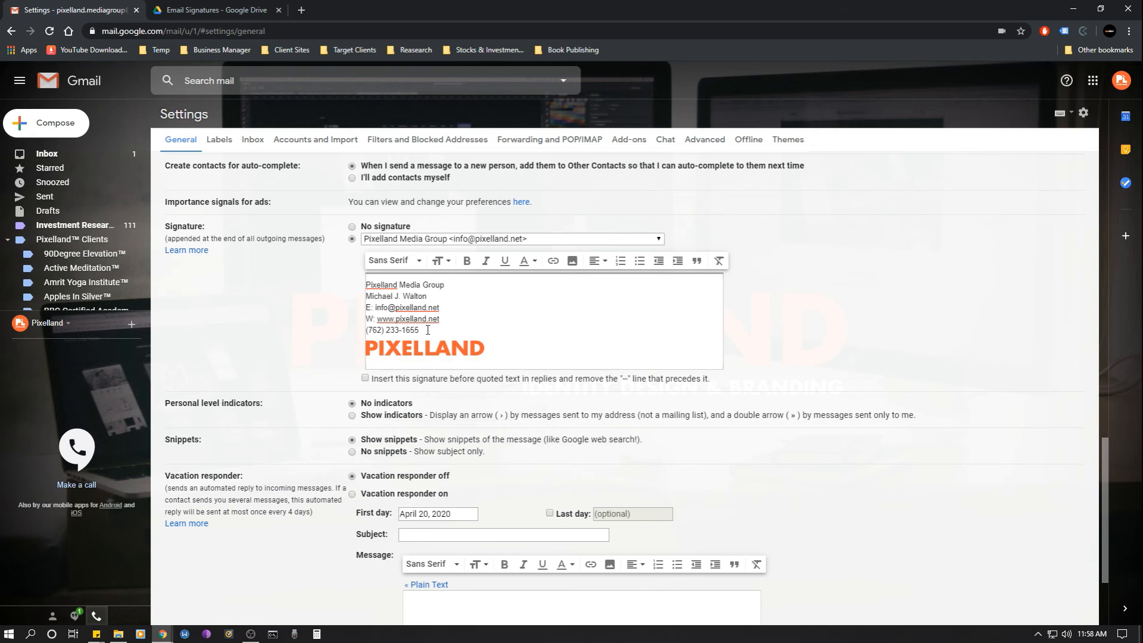
- Colour the name and contact lines grey
{"action": "left_click_drag", "start_coordinate": [426, 330], "coordinate": [360, 301]}
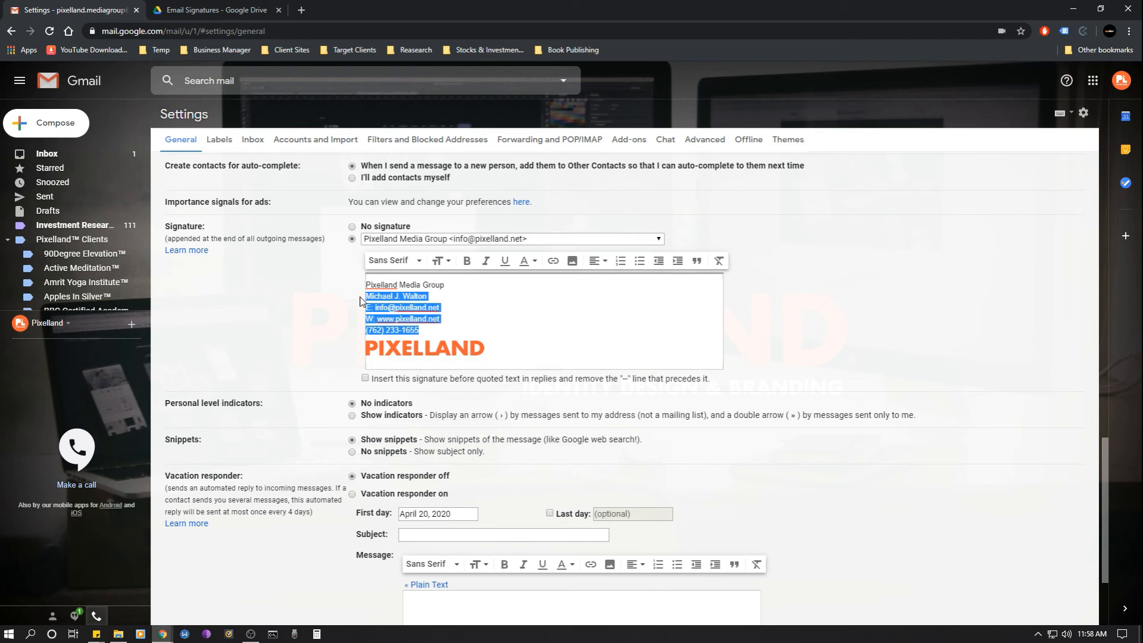
{"action": "left_click", "coordinate": [529, 262]}
{"action": "left_click", "coordinate": [477, 182]}
{"action": "left_click", "coordinate": [444, 315]}
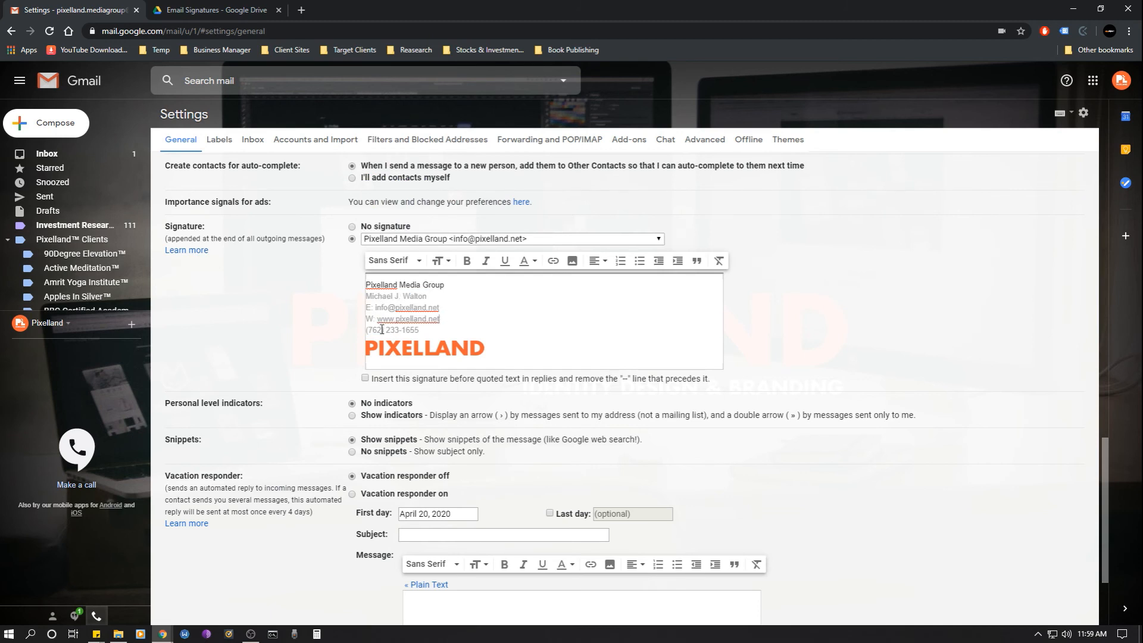
- Recolour the Pixelland Media Group line and make it bold
{"action": "left_click_drag", "start_coordinate": [444, 288], "coordinate": [365, 288]}
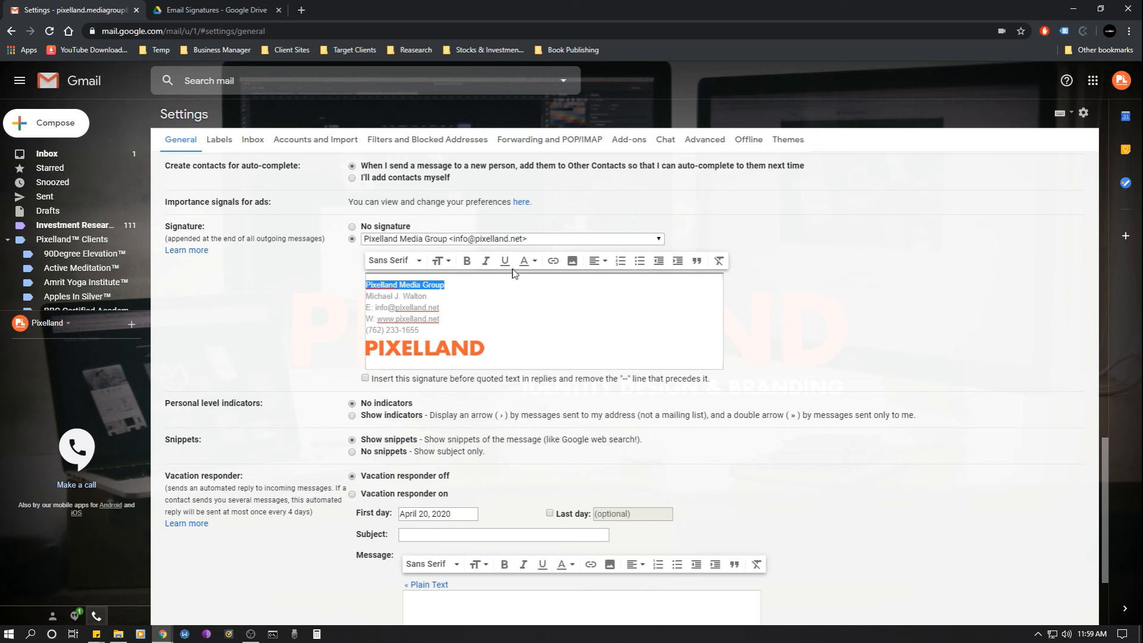
{"action": "left_click", "coordinate": [530, 263]}
{"action": "left_click", "coordinate": [463, 166]}
{"action": "left_click", "coordinate": [467, 261]}
{"action": "left_click", "coordinate": [477, 285]}
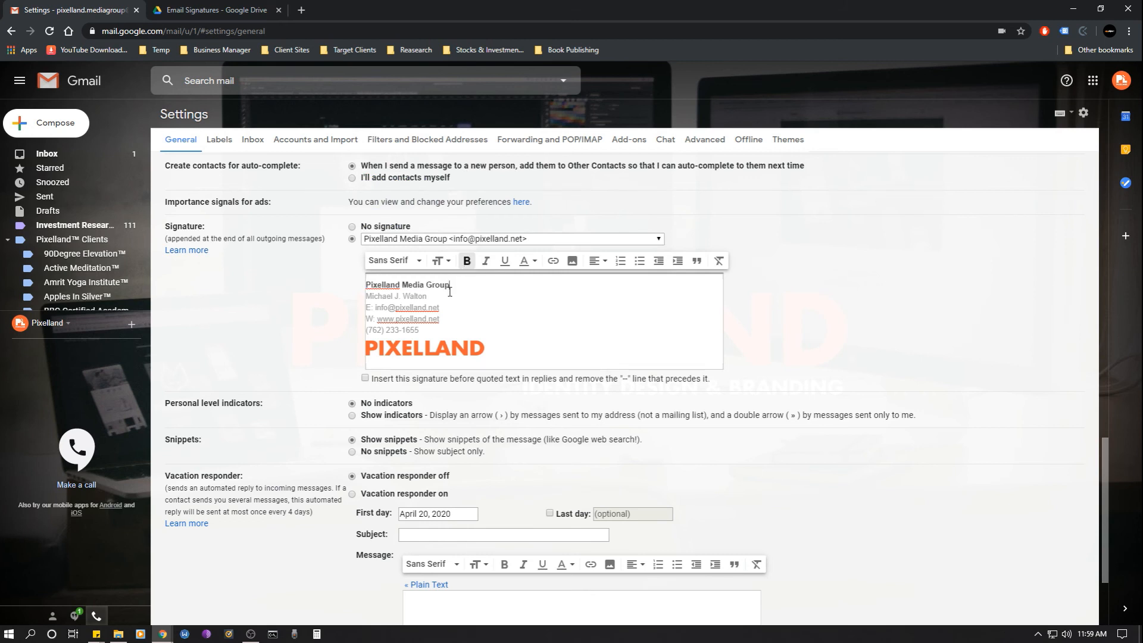
- Give the contact's name line a darker grey than the lines below it
{"action": "left_click_drag", "start_coordinate": [443, 296], "coordinate": [364, 301]}
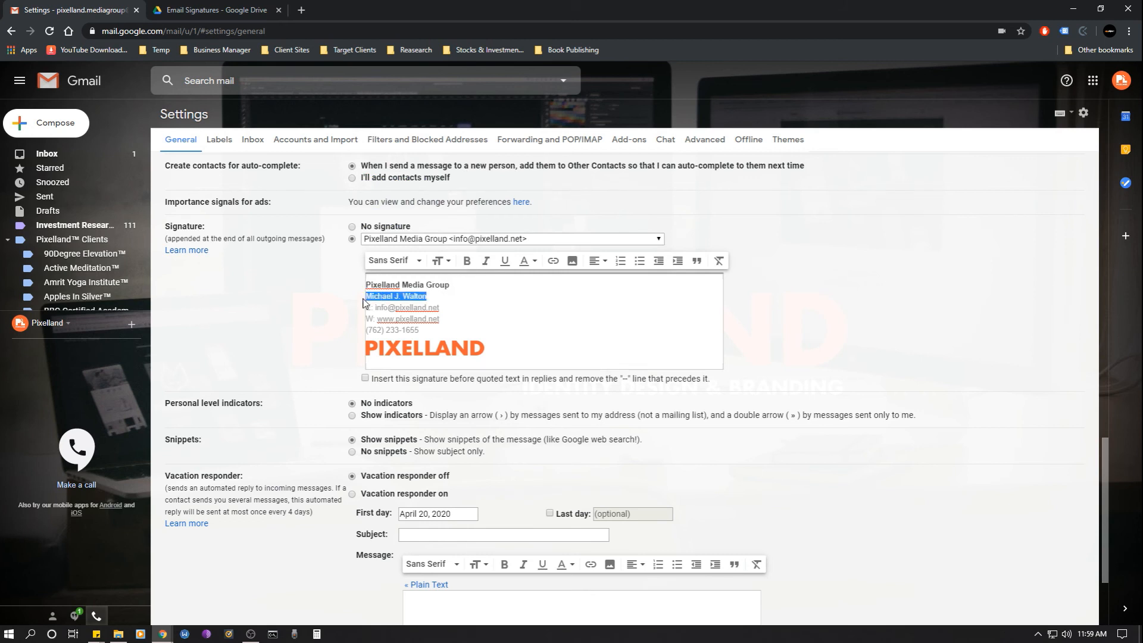
{"action": "left_click", "coordinate": [530, 261]}
{"action": "left_click", "coordinate": [474, 162]}
{"action": "left_click", "coordinate": [481, 306]}
{"action": "left_click_drag", "start_coordinate": [1104, 448], "coordinate": [1104, 449]}
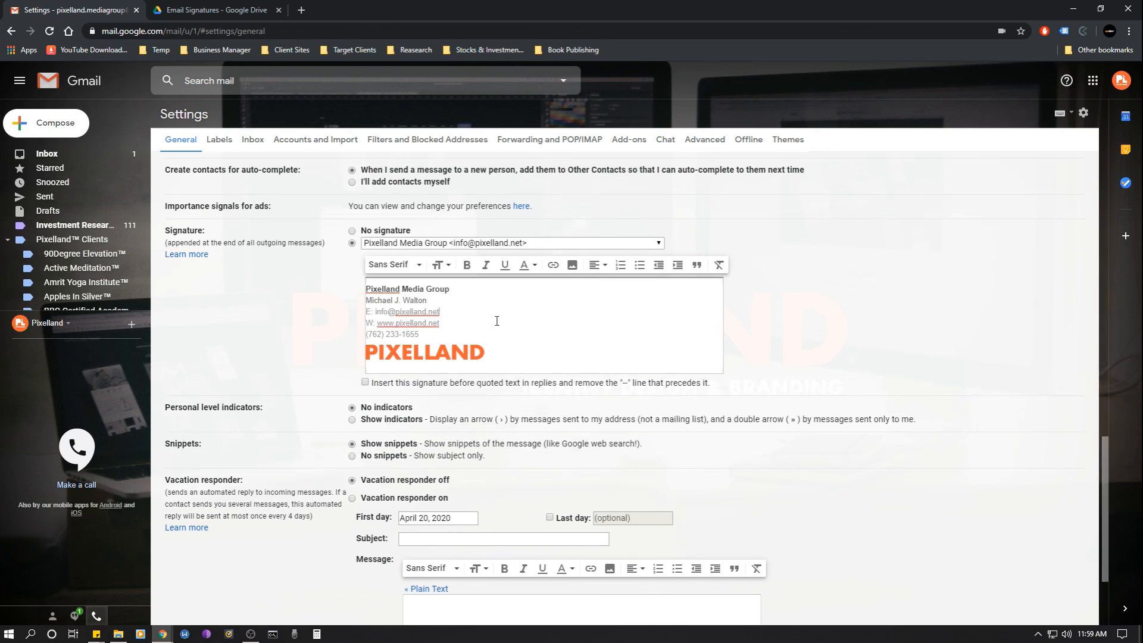
{"action": "scroll", "coordinate": [1107, 458], "scroll_direction": "down", "scroll_amount": 3}
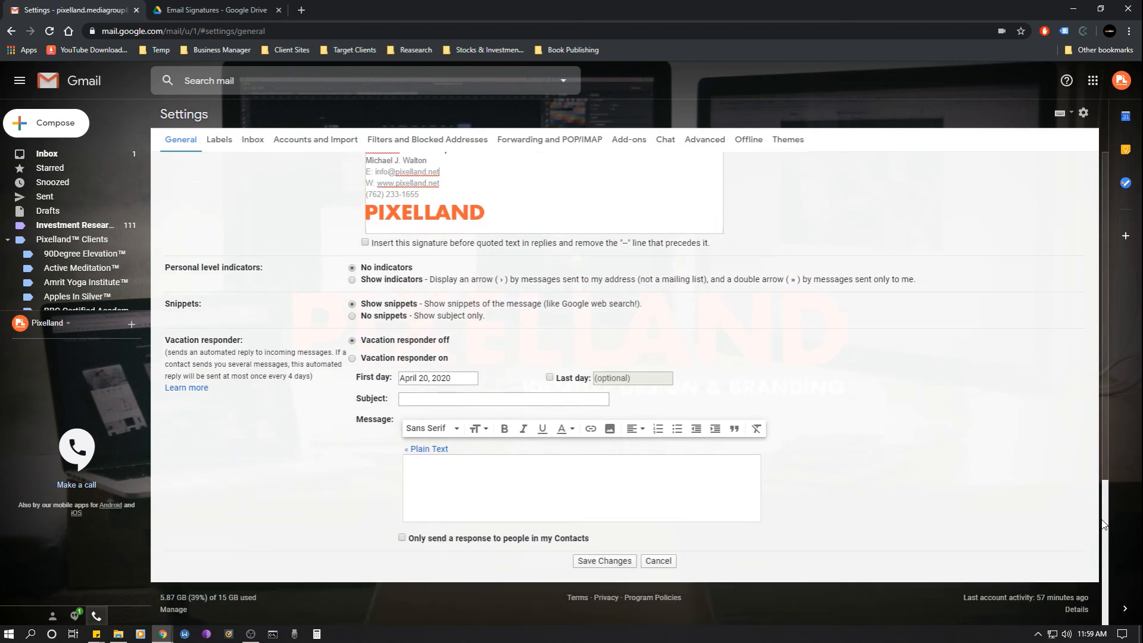
- Save the signature settings with Save Changes
{"action": "left_click", "coordinate": [610, 563]}
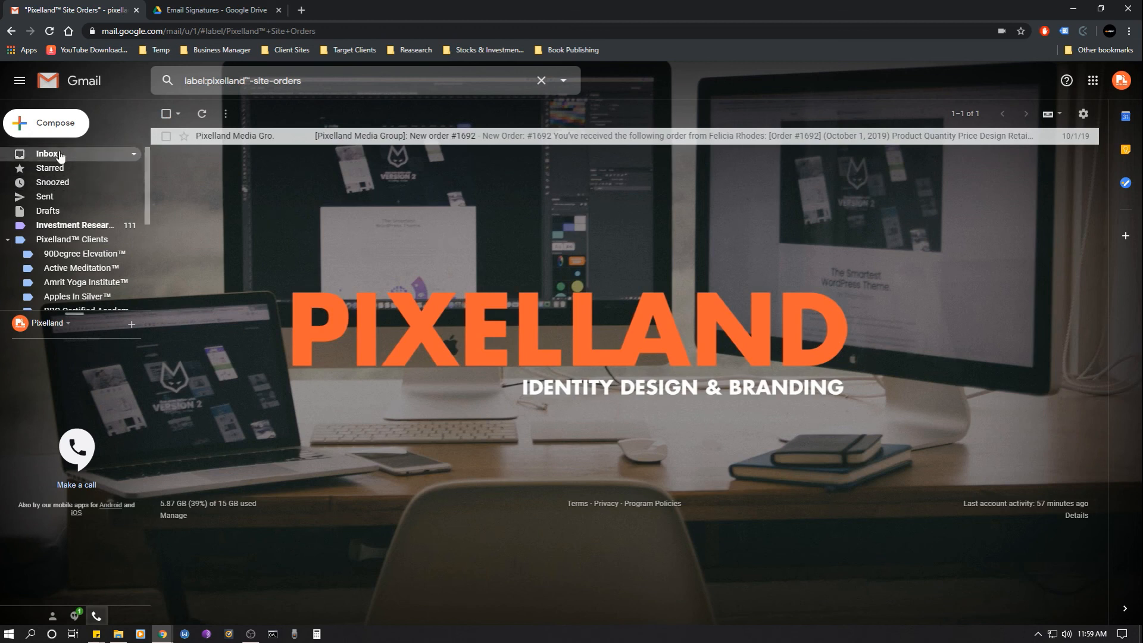
- Compose a new message to preview the Pixelland signature and logo, cursor above it
{"action": "left_click", "coordinate": [52, 123]}
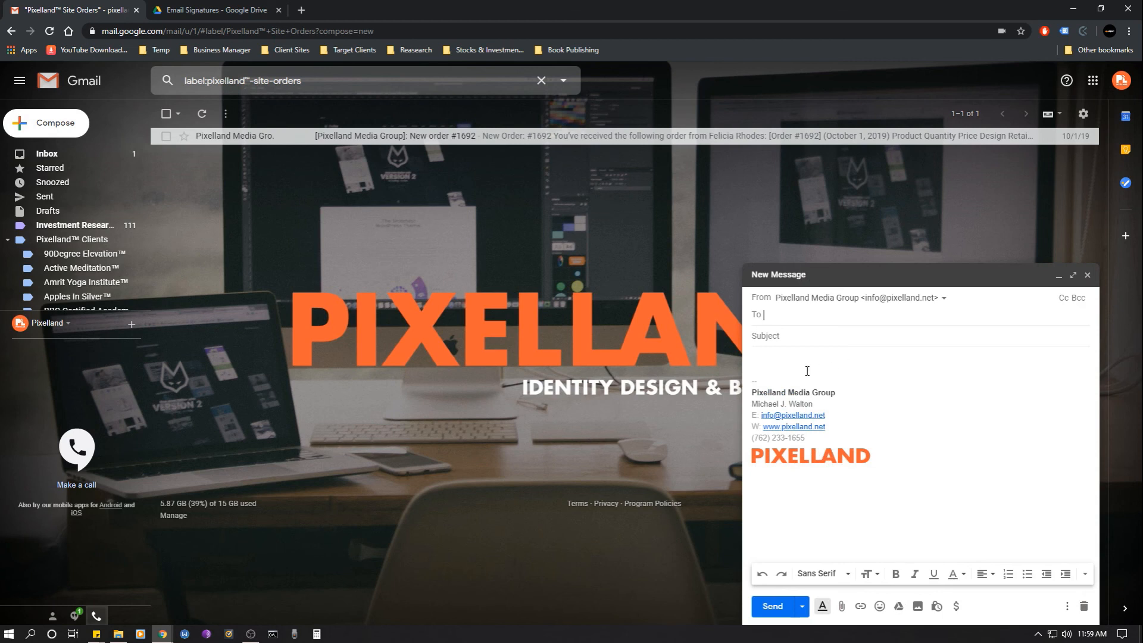
{"action": "left_click_drag", "start_coordinate": [753, 379], "coordinate": [915, 431]}
{"action": "left_click", "coordinate": [917, 430]}
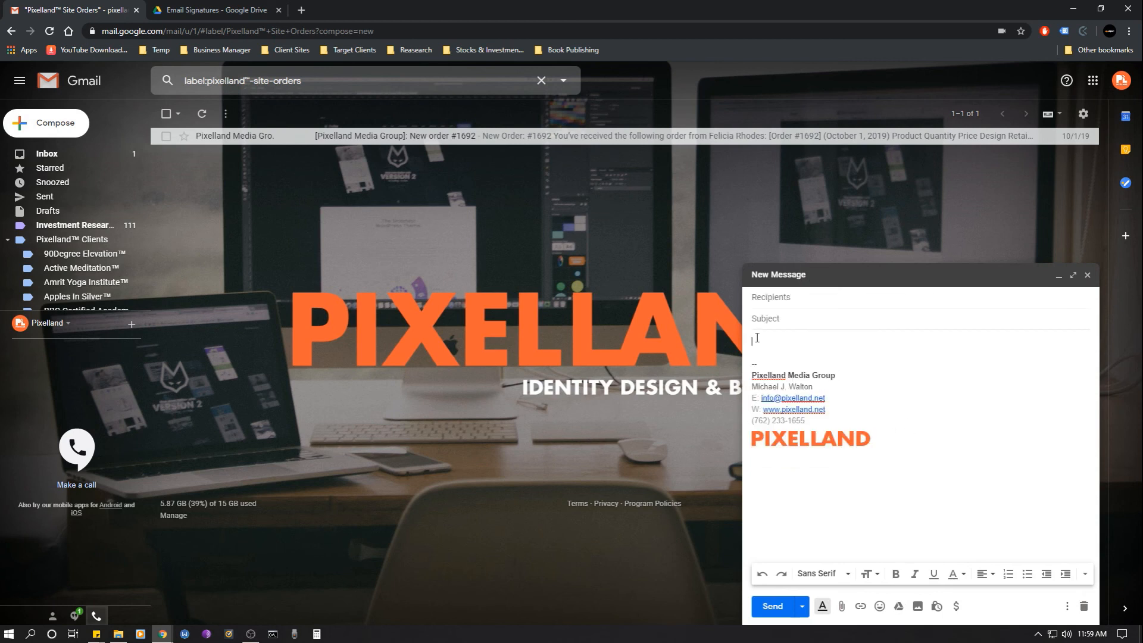
{"action": "left_click", "coordinate": [930, 346]}
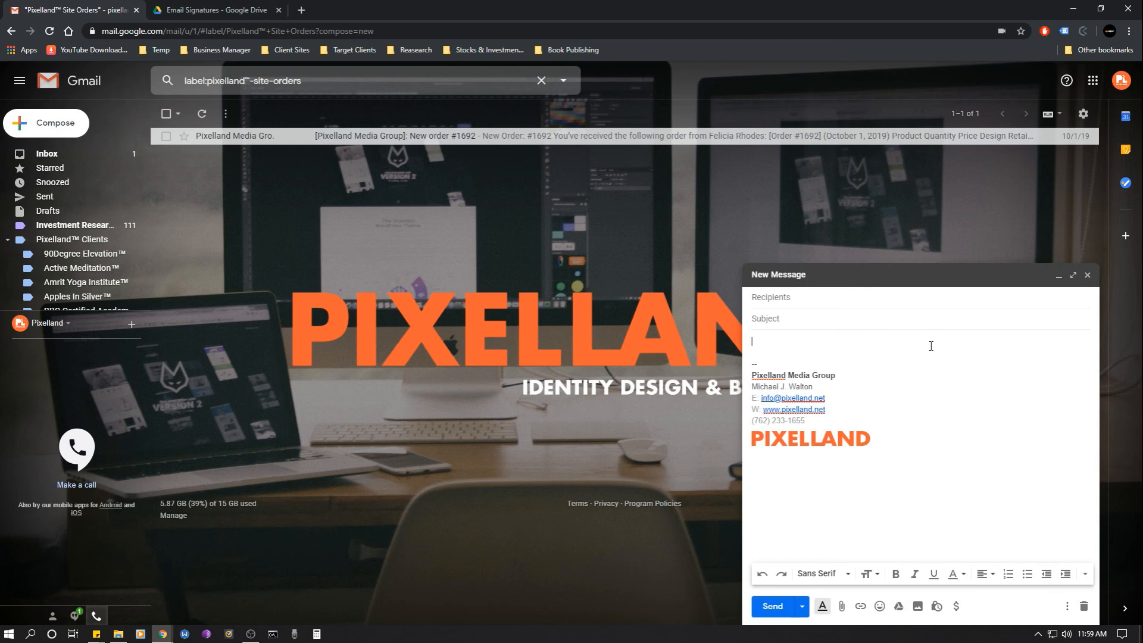